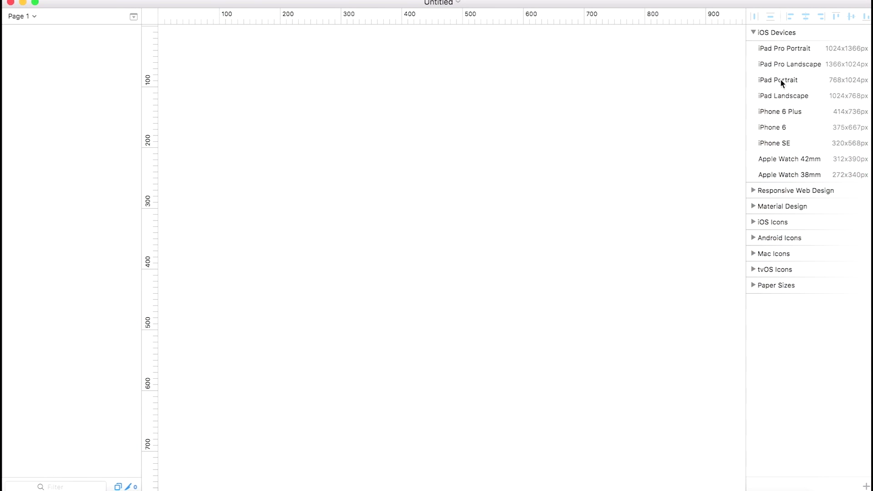
Insert a 768×1024 iPad Portrait artboard from the iOS Devices presets.
left_click(781, 81)
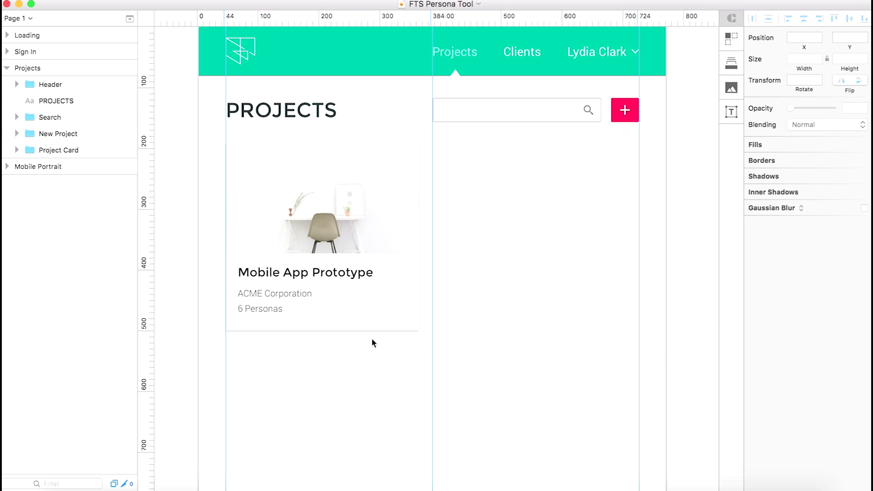
Duplicate the Project Card with Craft into a 3-row, 2-column grid using 44 px gutters.
left_click(356, 231)
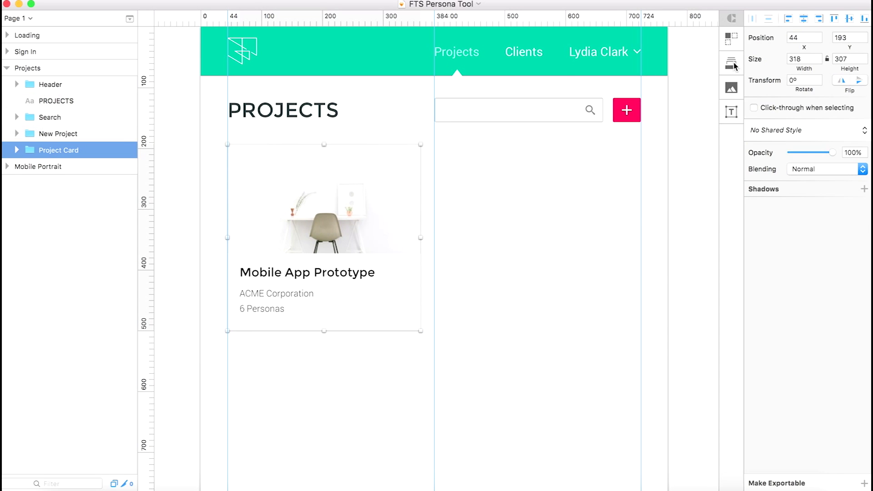
left_click(734, 43)
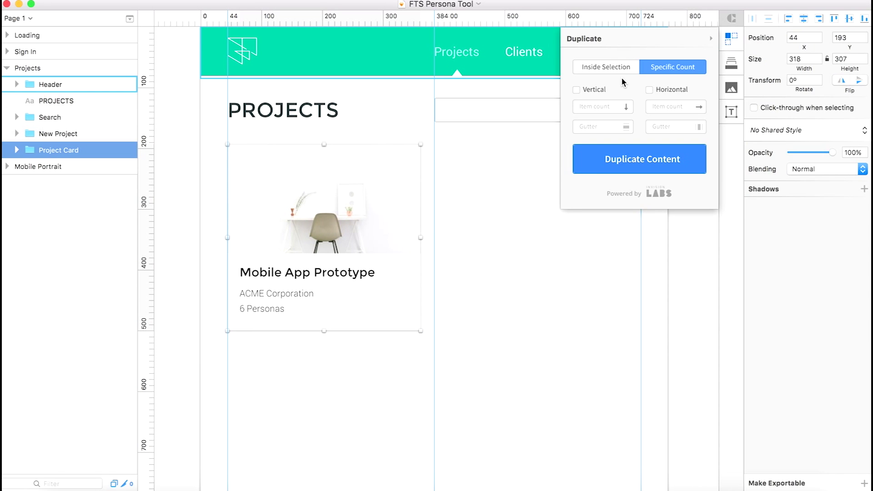
left_click(593, 91)
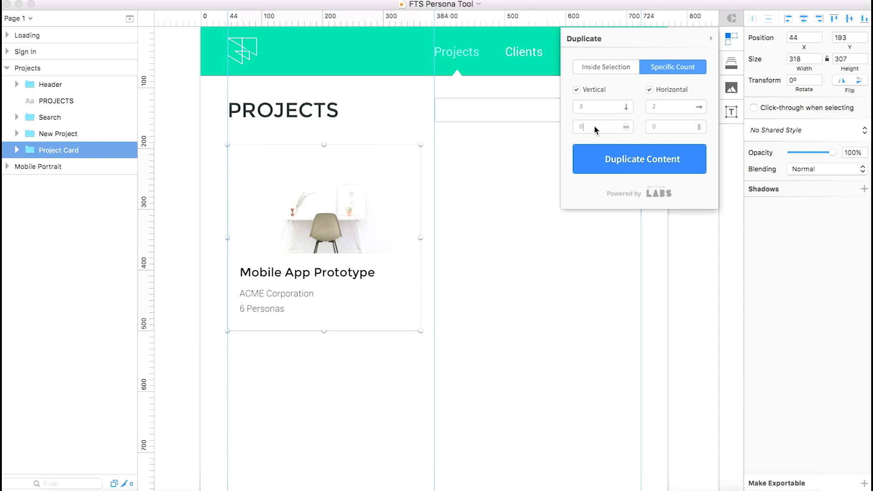
left_click(580, 123)
type("44")
left_click(662, 170)
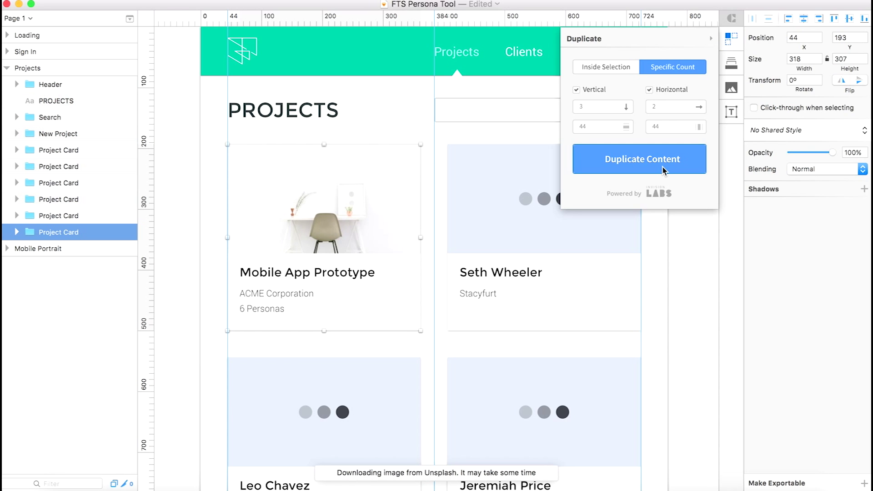
Fill the Housewares by Color card's photo with a Home-category Unsplash image, fetching a second one.
scroll(493, 319, "down", 10)
scroll(492, 319, "right", 3)
left_click(448, 197)
double_click(414, 203)
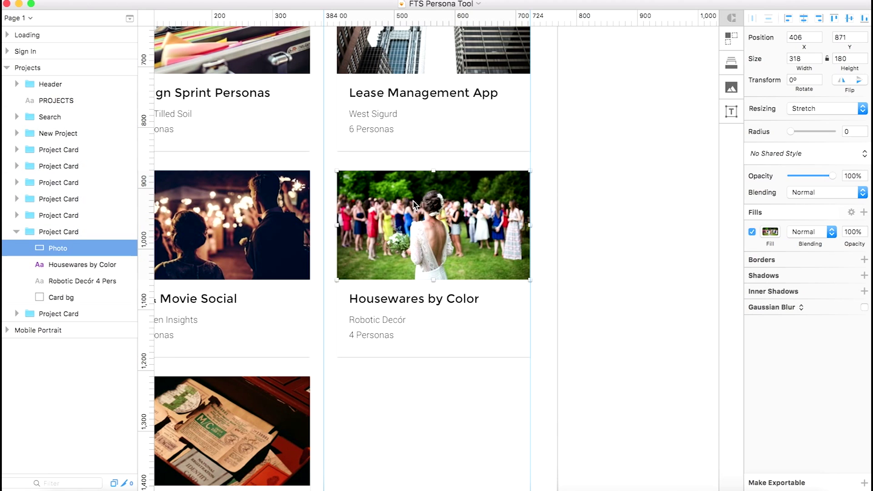
left_click(732, 88)
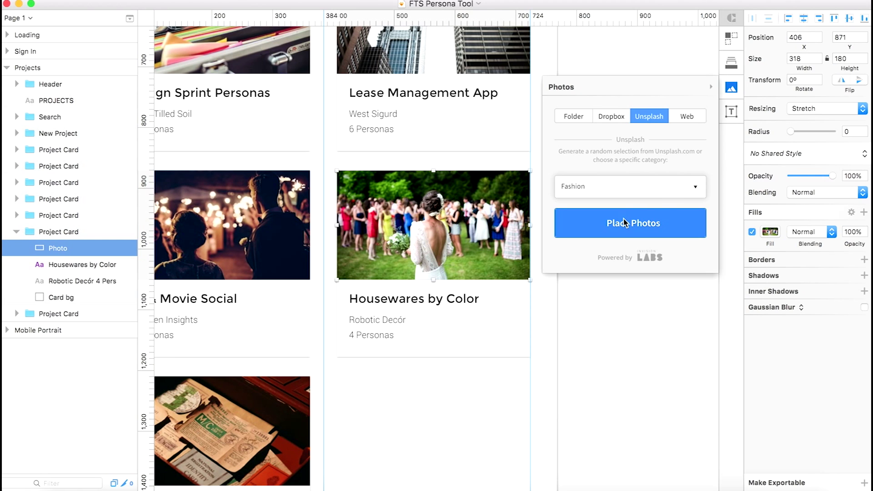
left_click(662, 190)
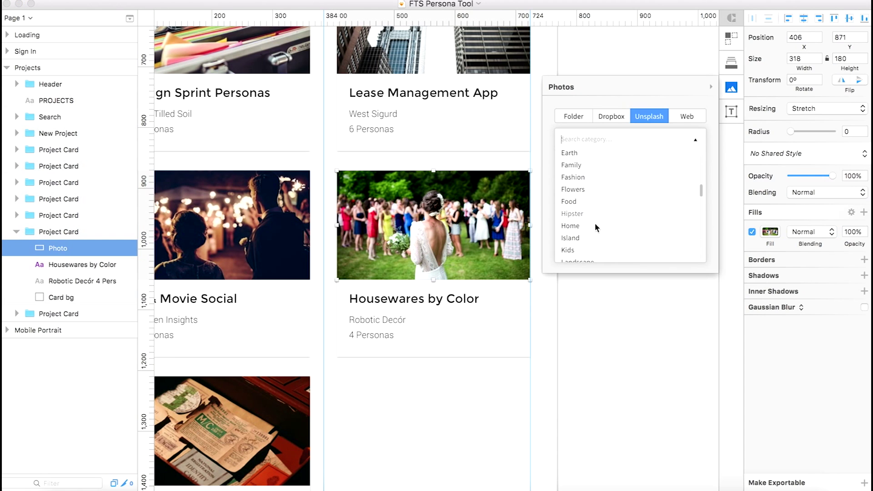
left_click(573, 227)
left_click(629, 230)
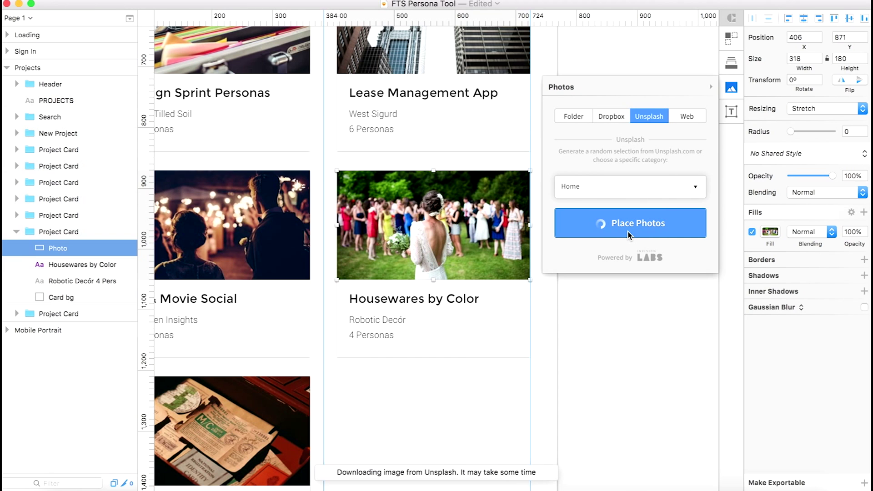
left_click(640, 225)
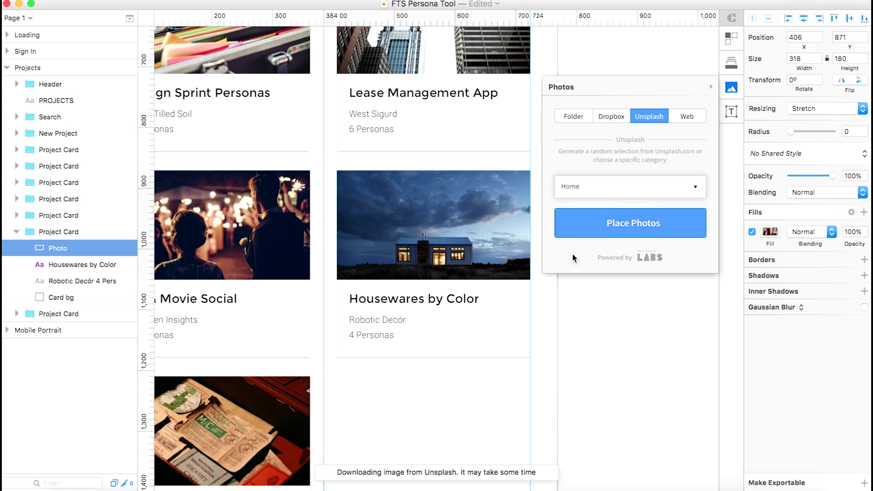
scroll(473, 237, "right", 5)
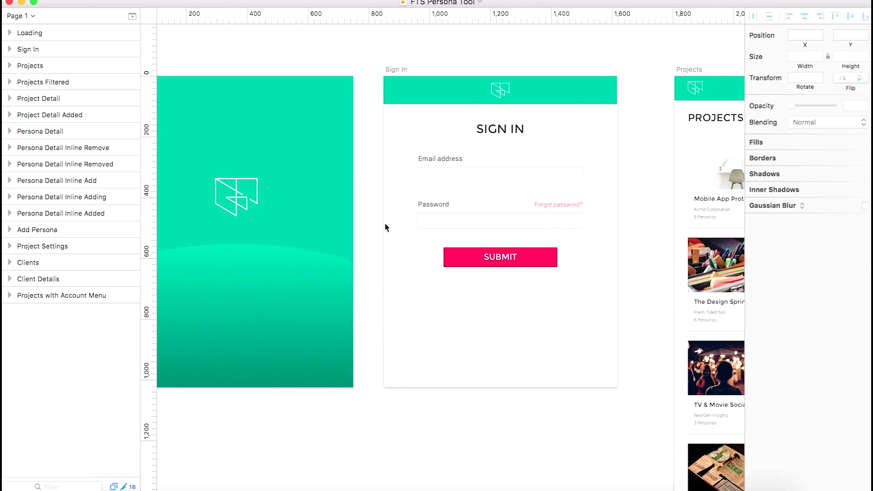
scroll(387, 220, "right", 15)
scroll(395, 220, "right", 20)
scroll(366, 221, "right", 10)
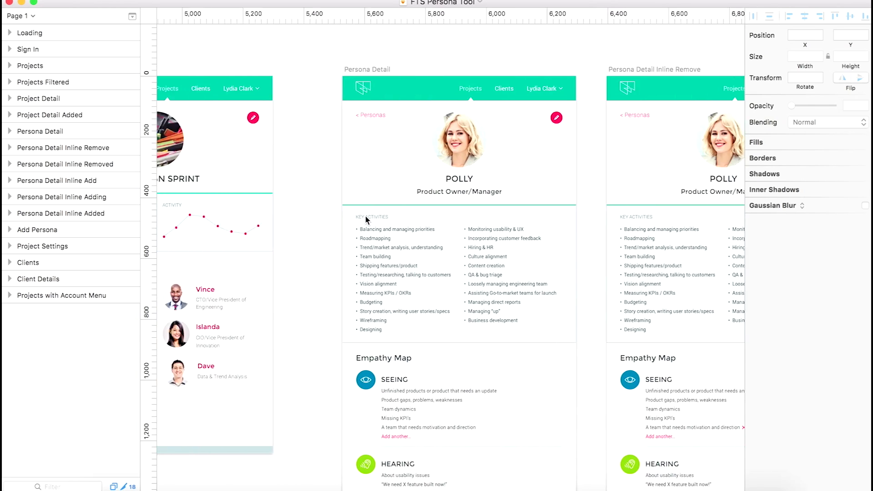
scroll(366, 221, "down", 3)
scroll(366, 217, "down", 3)
scroll(594, 316, "right", 15)
scroll(594, 316, "up", 2)
scroll(594, 315, "right", 15)
scroll(590, 315, "up", 2)
scroll(591, 314, "right", 18)
scroll(652, 306, "right", 20)
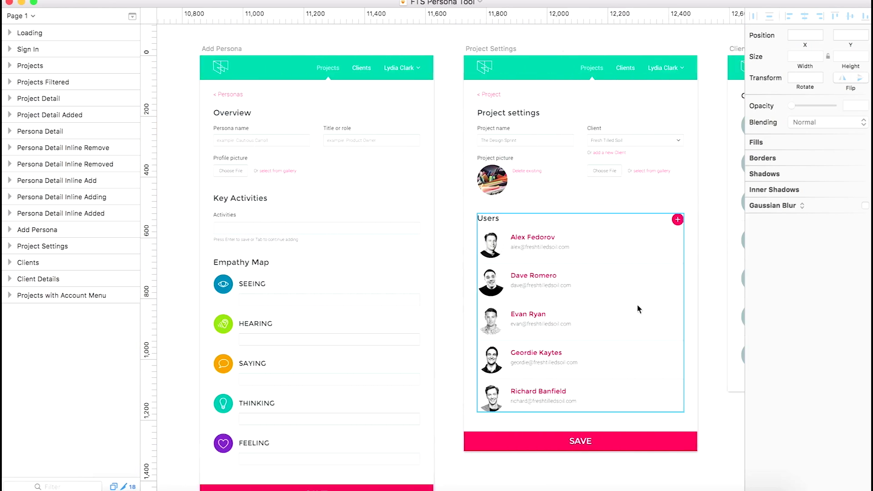
scroll(400, 241, "right", 8)
scroll(458, 228, "left", 2)
key("super+1")
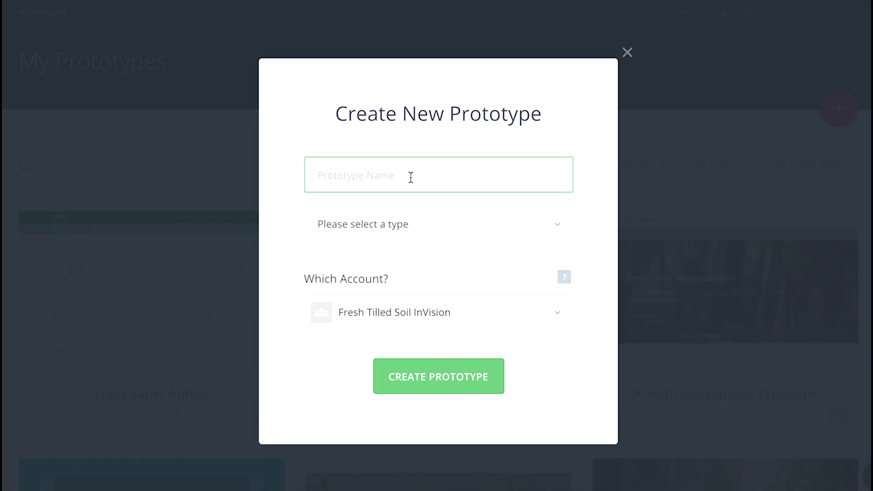
Create a Portrait iPad prototype named 'FTS Persona Tool'.
type("FTS Persona Tool")
left_click(485, 230)
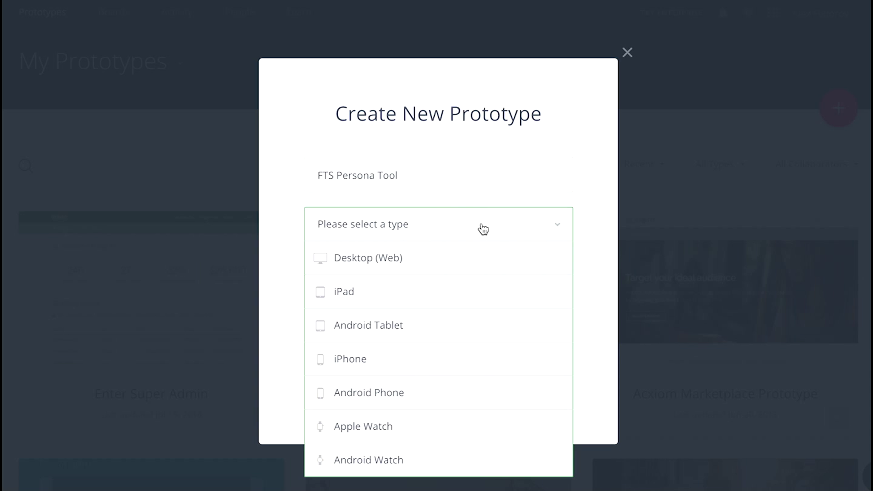
scroll(493, 331, "down", 1)
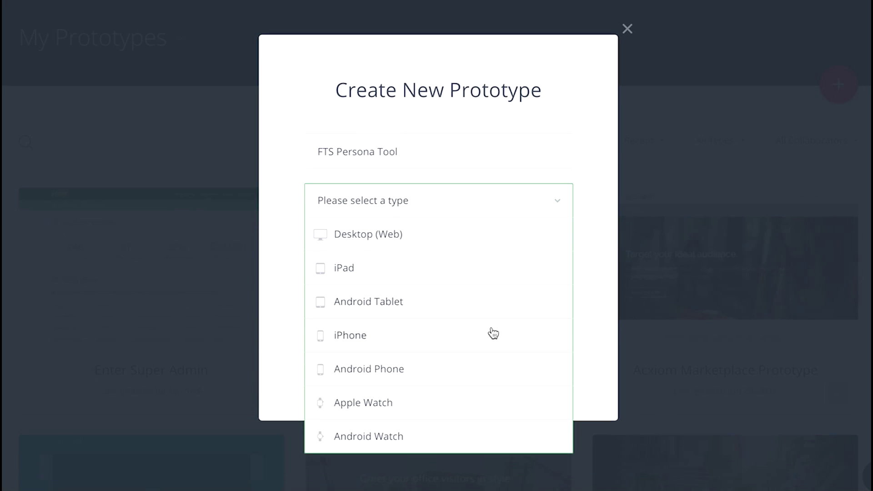
left_click(358, 263)
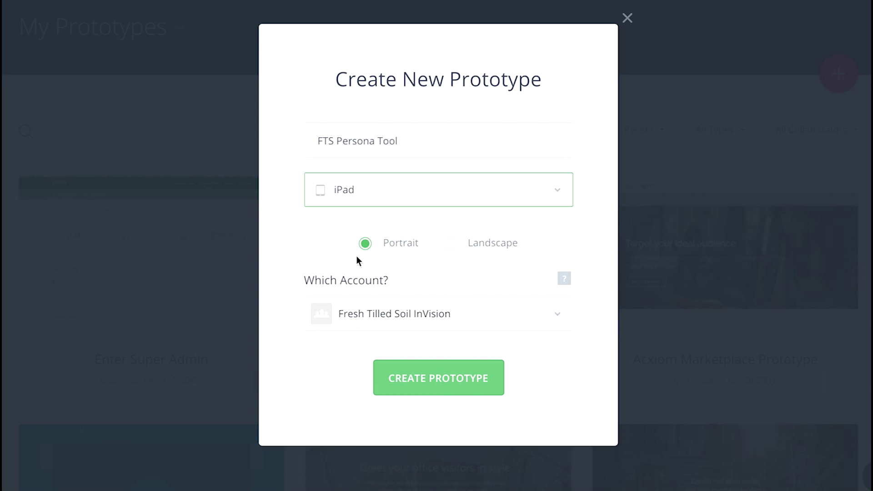
left_click(451, 387)
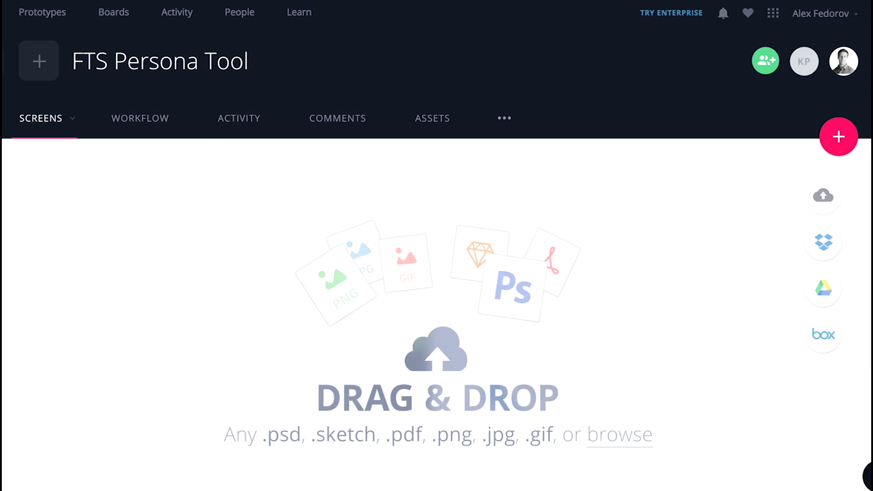
Upload the exported screens, shrink thumbnails, and move Projects and Projects Filtered into third and fourth place.
left_click_drag(330, 278, 229, 248)
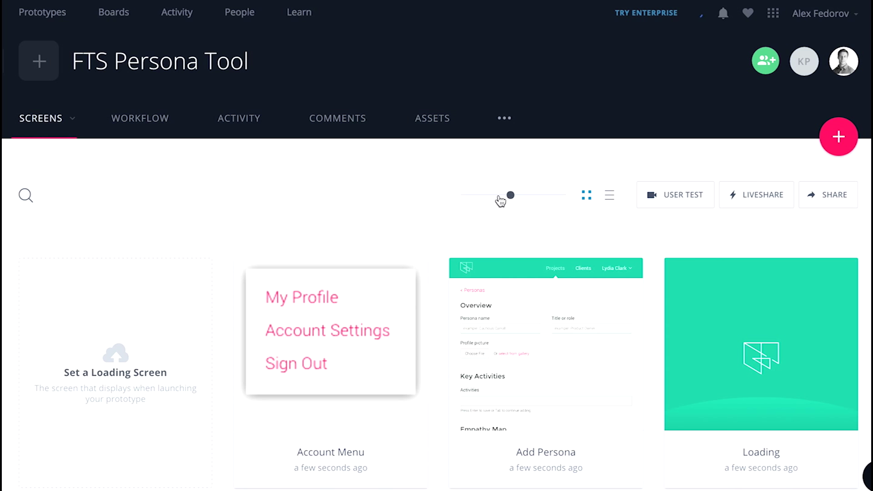
left_click_drag(509, 194, 482, 195)
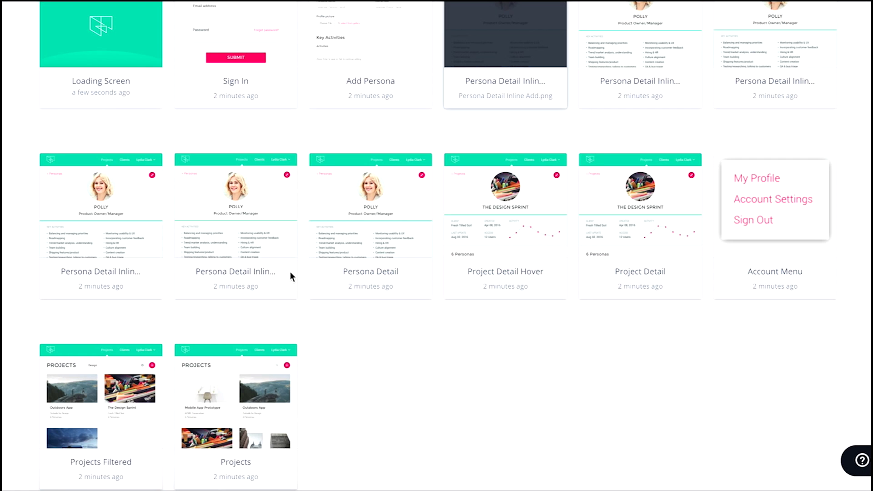
left_click_drag(249, 391, 366, 73)
left_click_drag(244, 397, 510, 69)
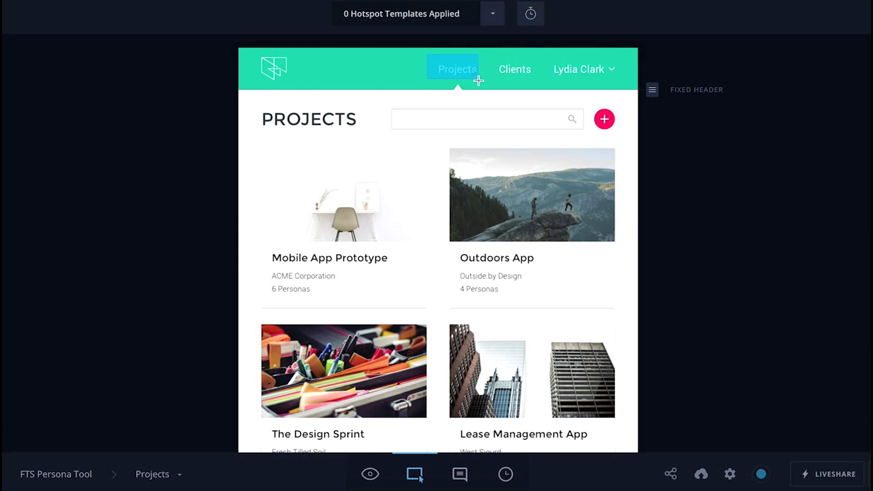
Link a hotspot on the Projects nav item to Projects and save it as the new Navigation template.
left_click_drag(479, 81, 485, 85)
left_click(646, 111)
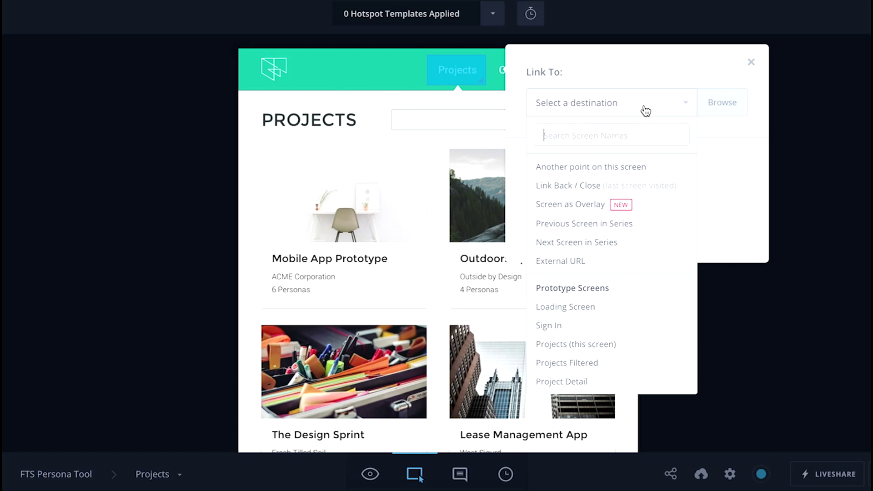
left_click(593, 344)
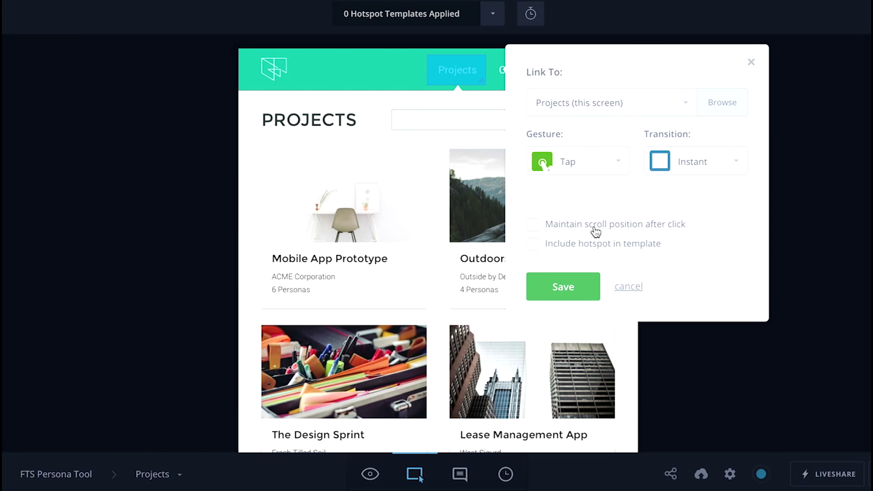
left_click(603, 250)
left_click(695, 288)
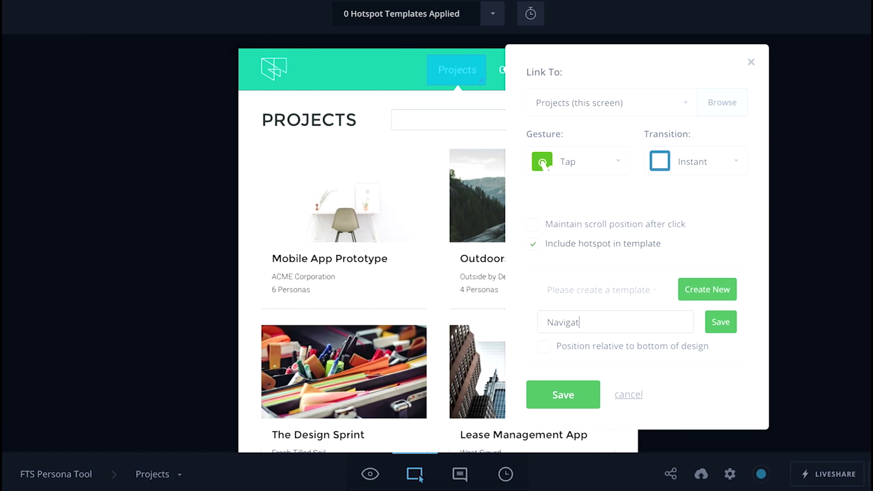
left_click(720, 323)
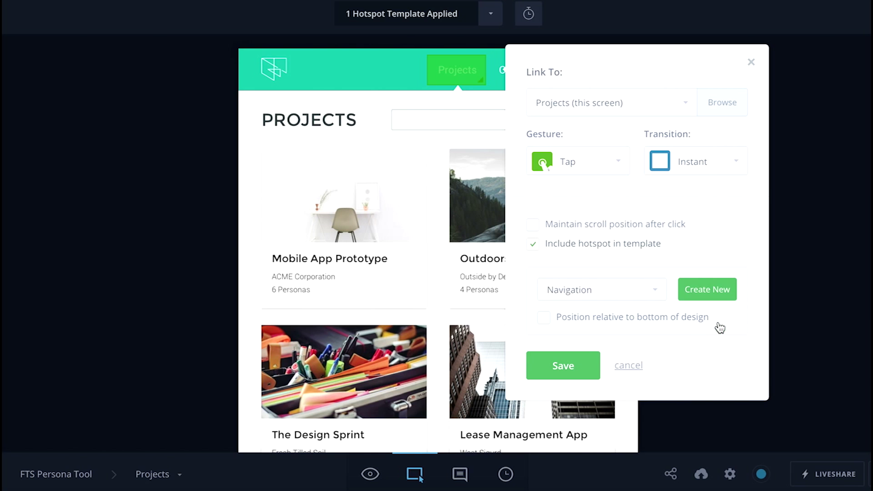
left_click(593, 360)
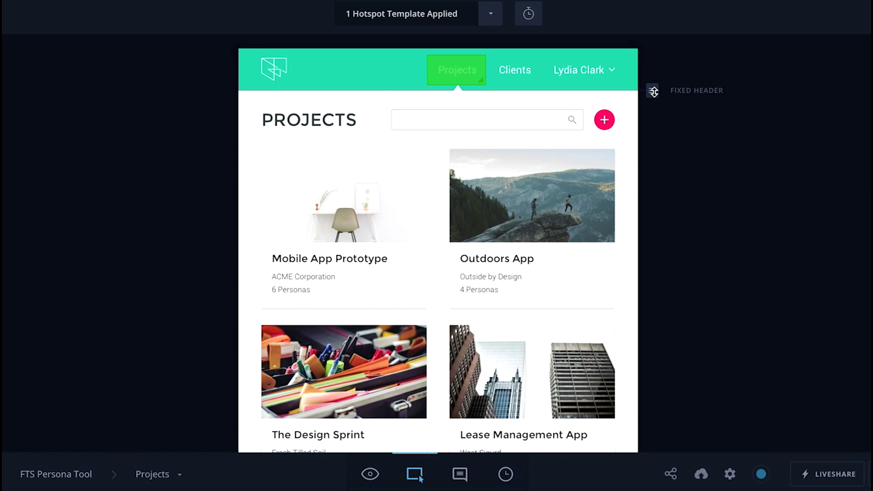
Shrink the fixed header to 81 px and link a search-field hotspot to Projects Filtered.
left_click_drag(653, 92, 652, 84)
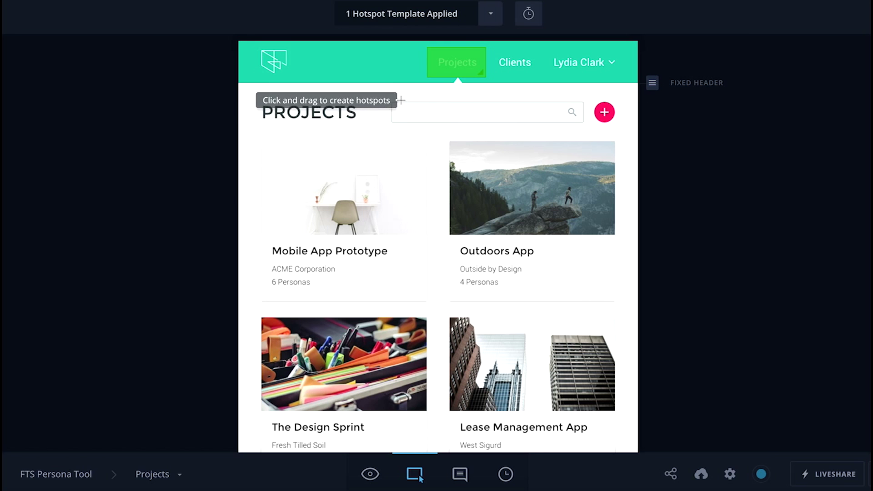
left_click_drag(392, 102, 584, 124)
left_click(739, 155)
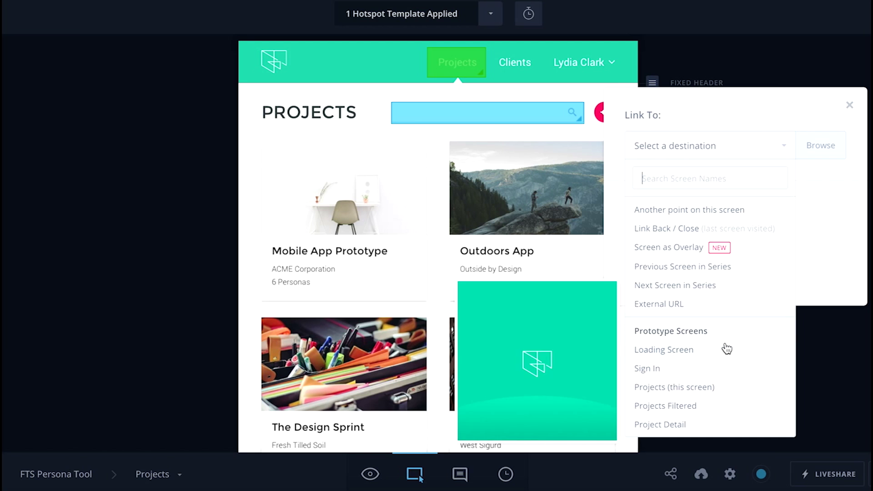
left_click(689, 404)
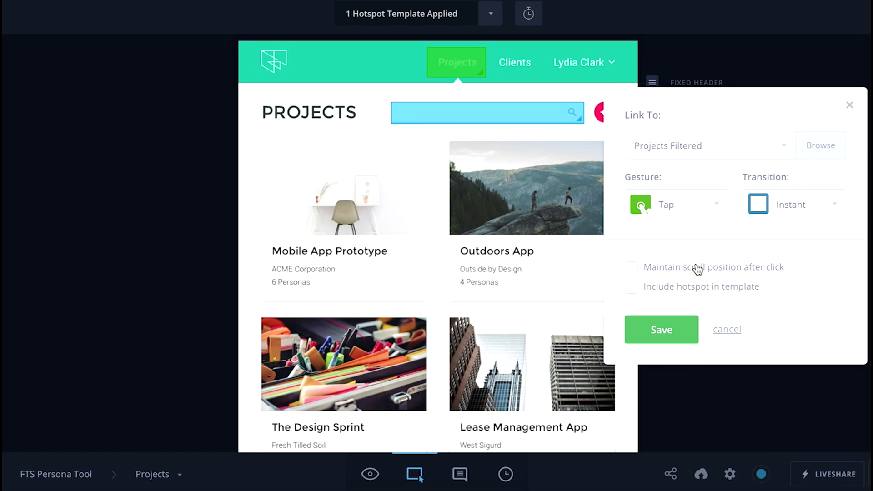
left_click(678, 335)
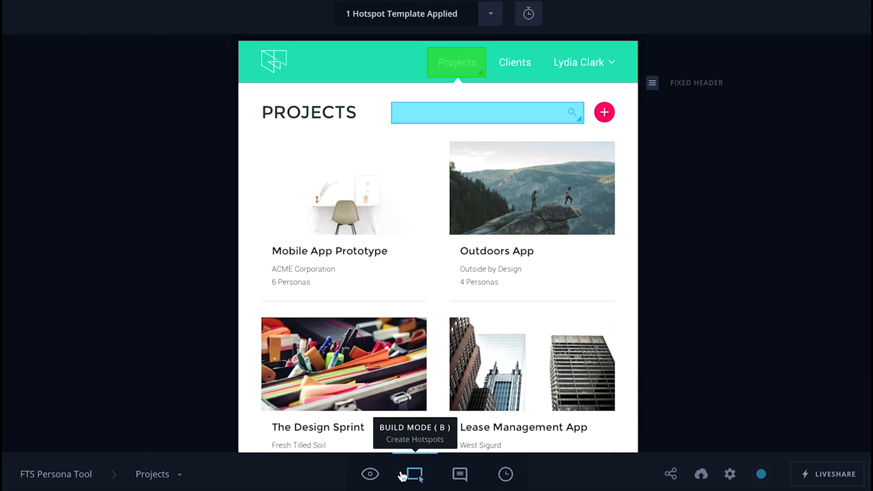
Test the search-field link in Preview mode, then return to Build mode.
left_click(372, 475)
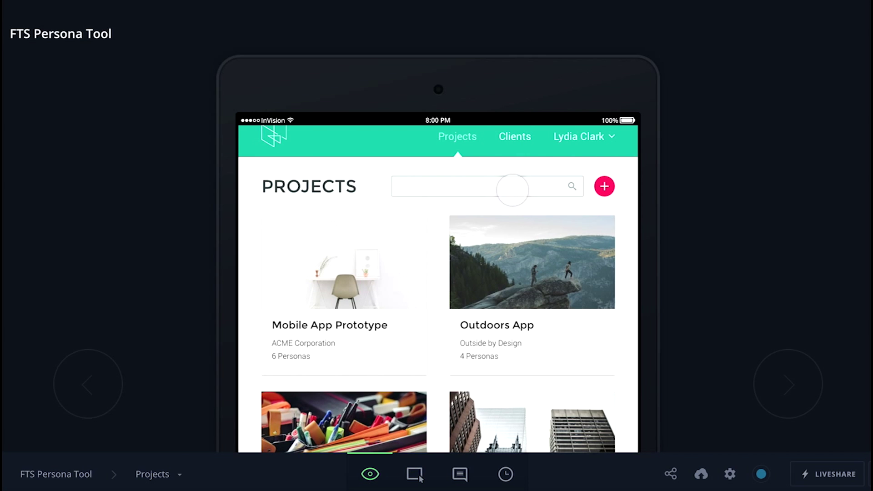
left_click(512, 185)
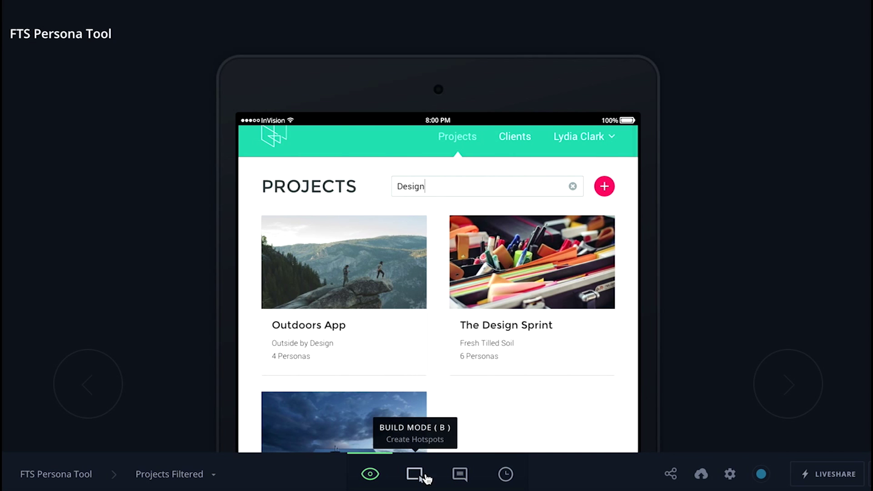
left_click(425, 477)
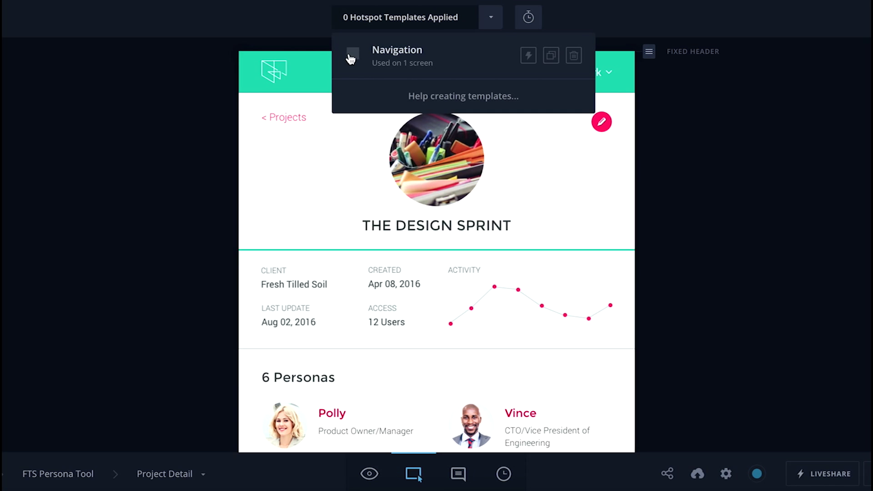
Apply the Navigation template and link a < Projects hotspot to Projects with a Push Right transition.
left_click(353, 54)
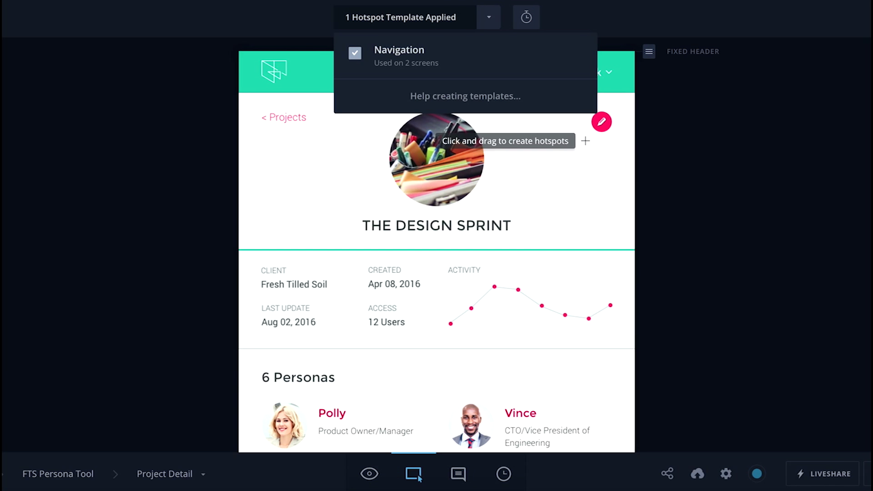
left_click(622, 140)
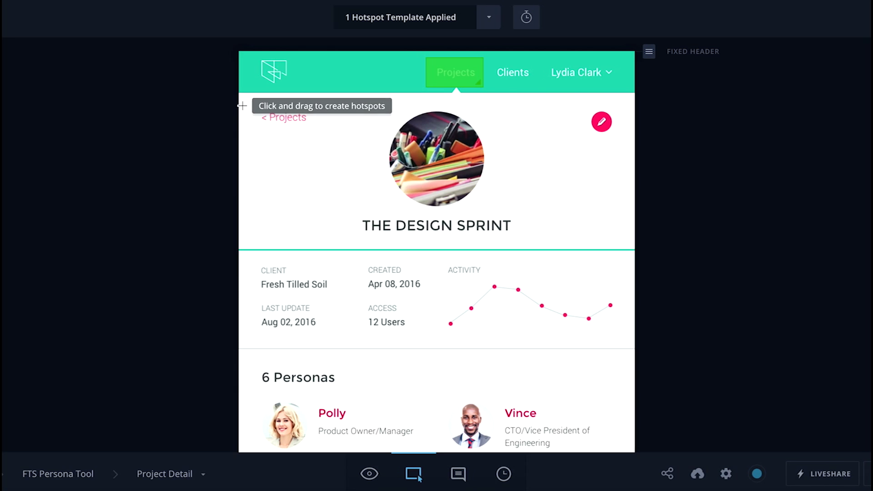
left_click_drag(247, 103, 323, 132)
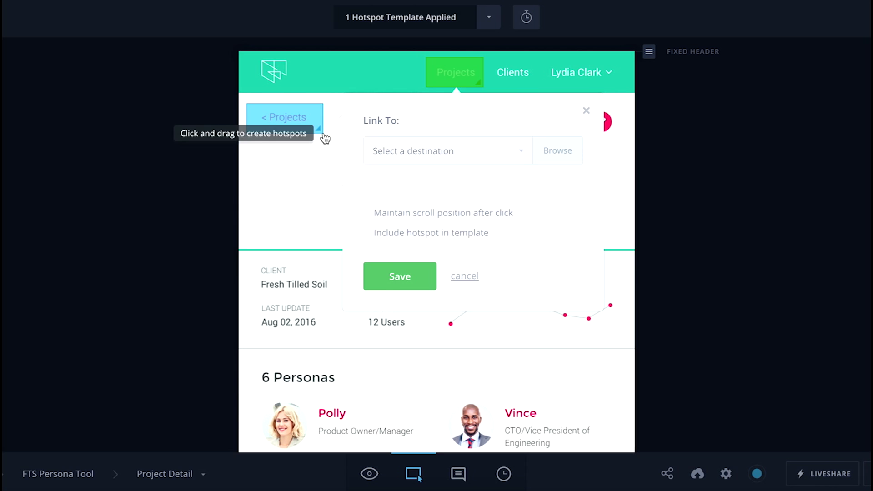
left_click(507, 153)
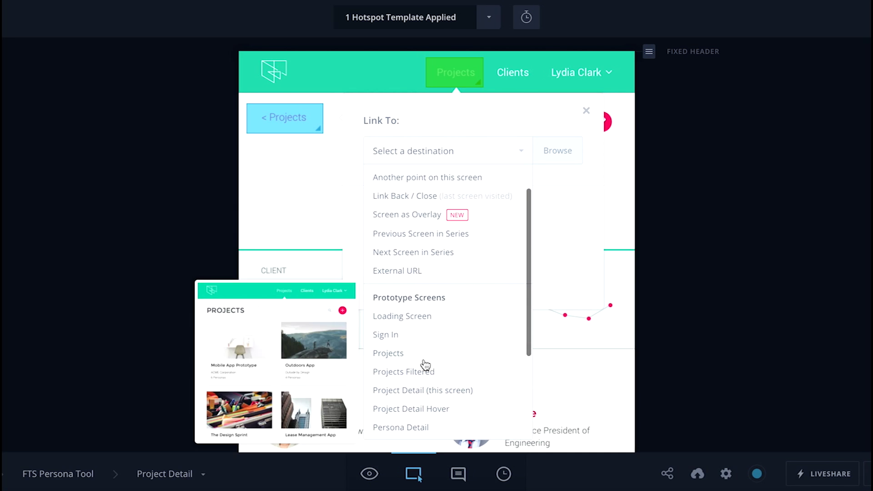
left_click(392, 354)
left_click(519, 220)
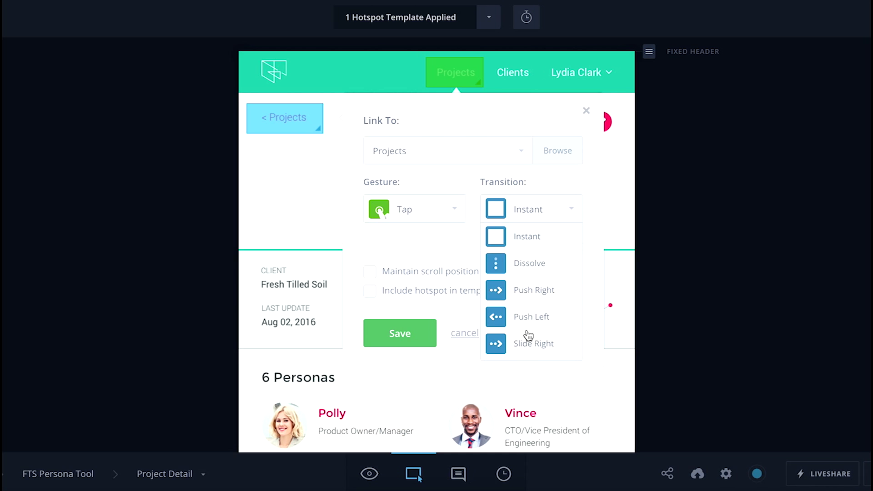
left_click(535, 294)
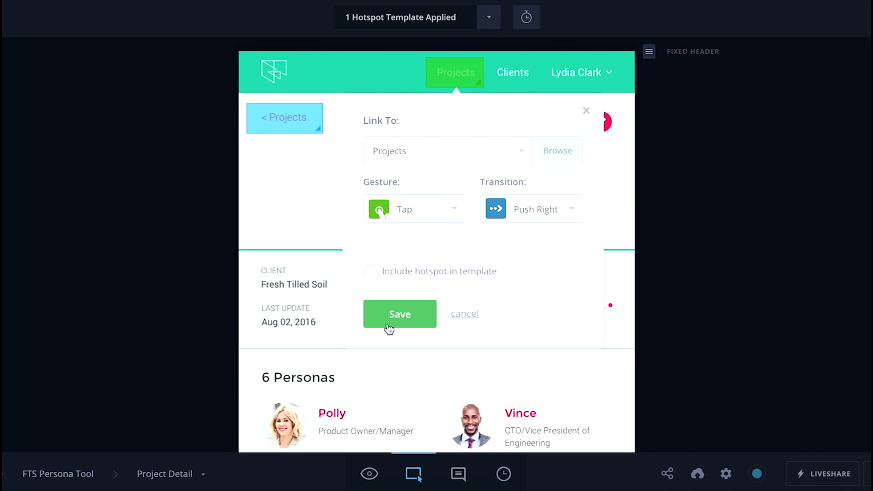
left_click(399, 314)
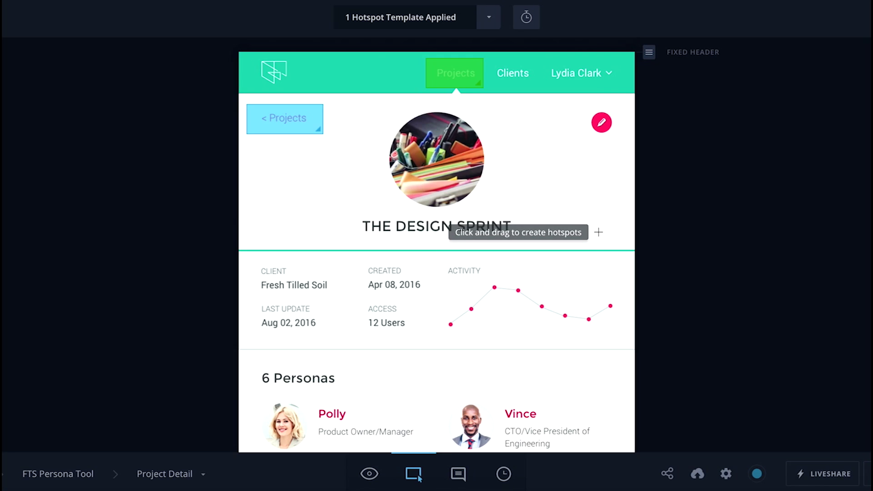
scroll(598, 232, "down", 1)
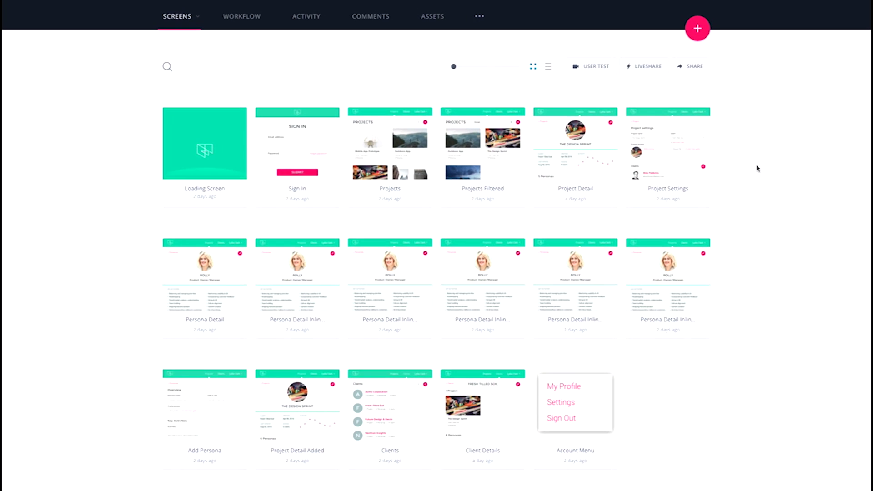
Preview the prototype from the Loading Screen and submit Sign In to reach Projects.
scroll(757, 168, "up", 2)
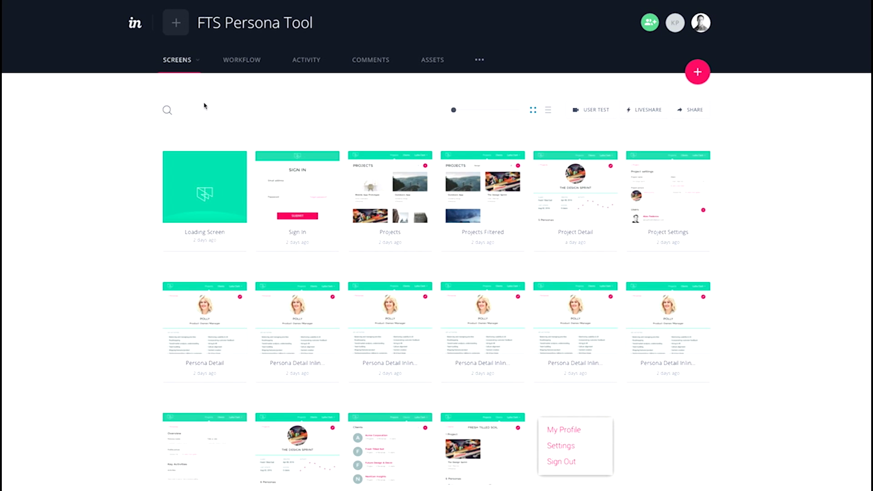
left_click(206, 191)
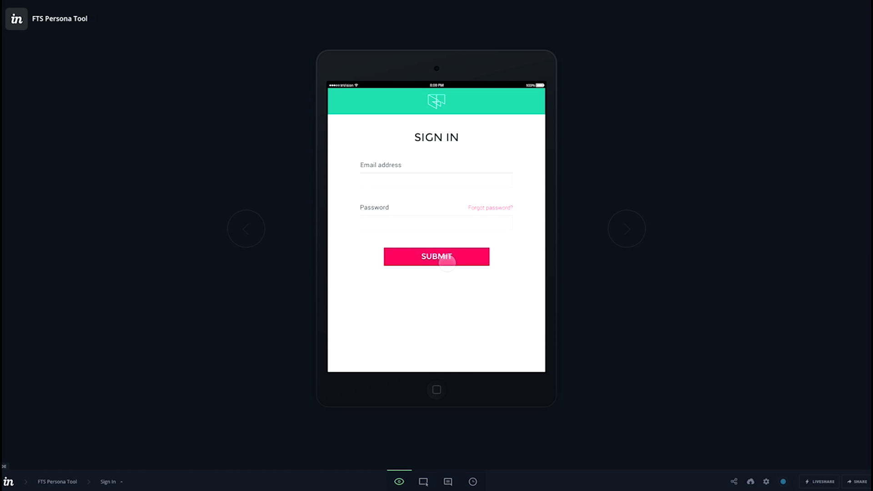
left_click(447, 257)
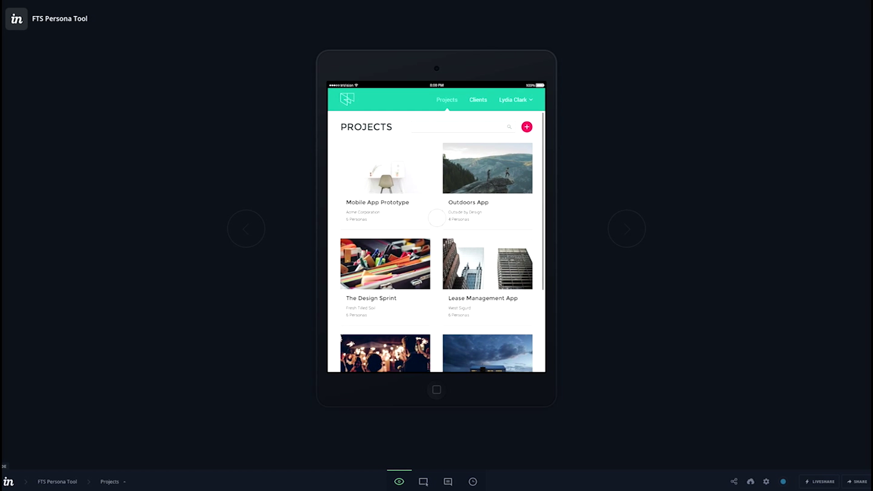
scroll(437, 218, "down", 3)
scroll(437, 218, "down", 3)
scroll(437, 218, "up", 6)
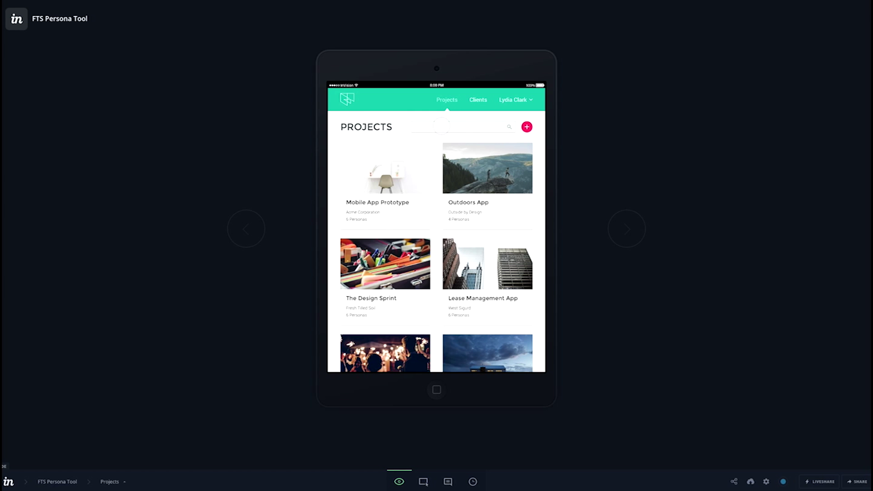
Tap search to reach the filtered Design projects and open The Design Sprint project.
left_click(440, 125)
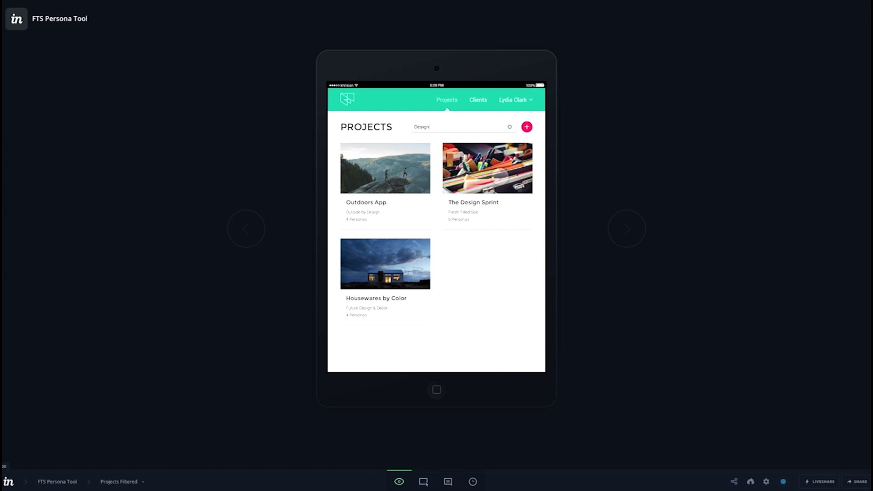
left_click(500, 174)
scroll(503, 173, "down", 3)
scroll(504, 174, "up", 3)
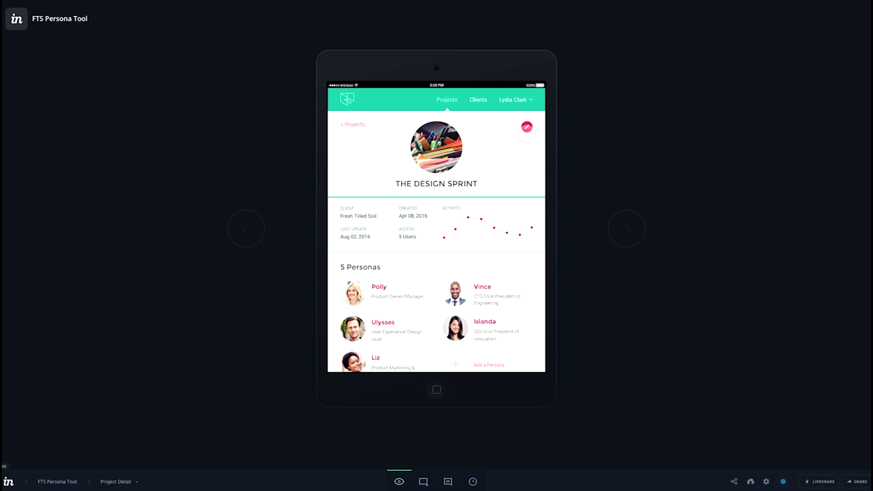
Open the project's settings screen and save back to the project page.
left_click(527, 127)
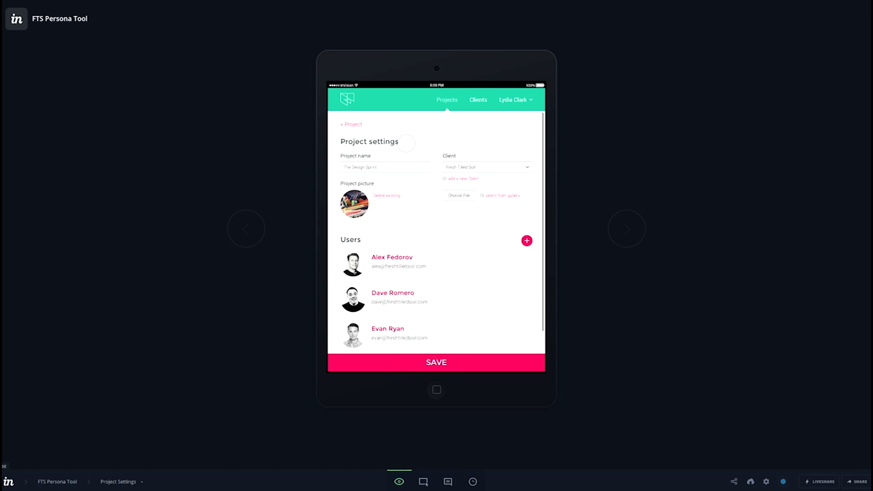
scroll(487, 263, "down", 3)
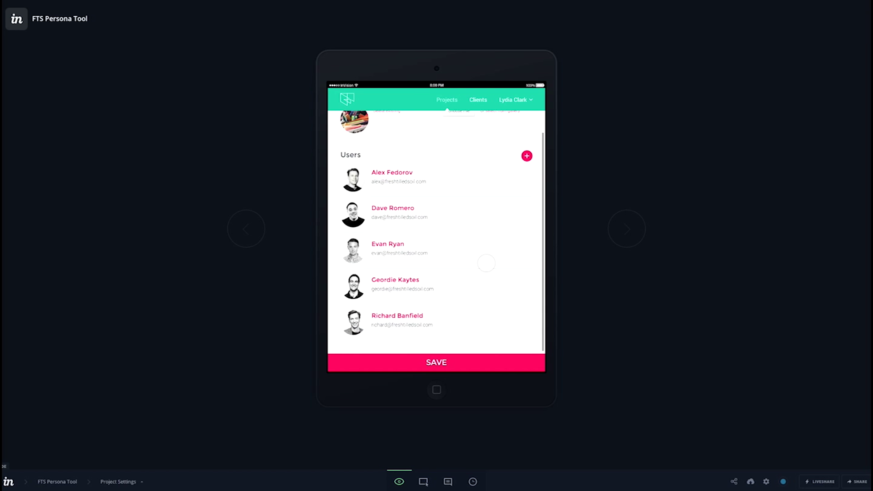
scroll(486, 263, "up", 3)
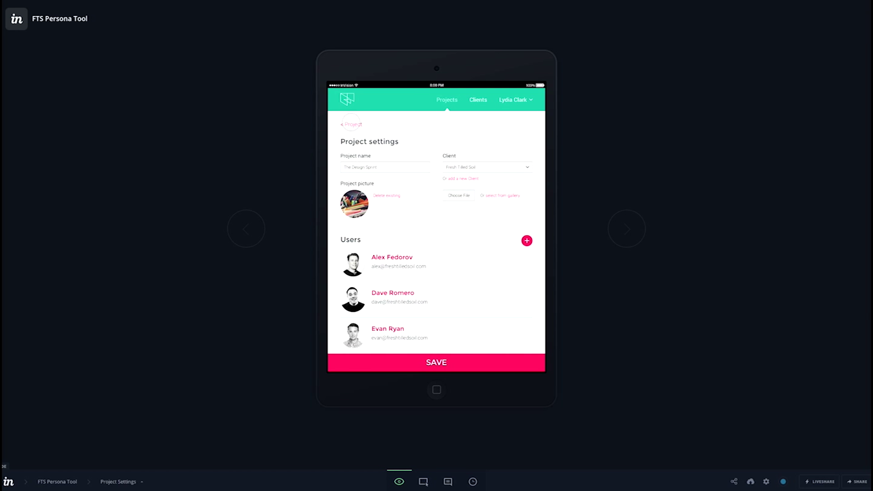
left_click(455, 363)
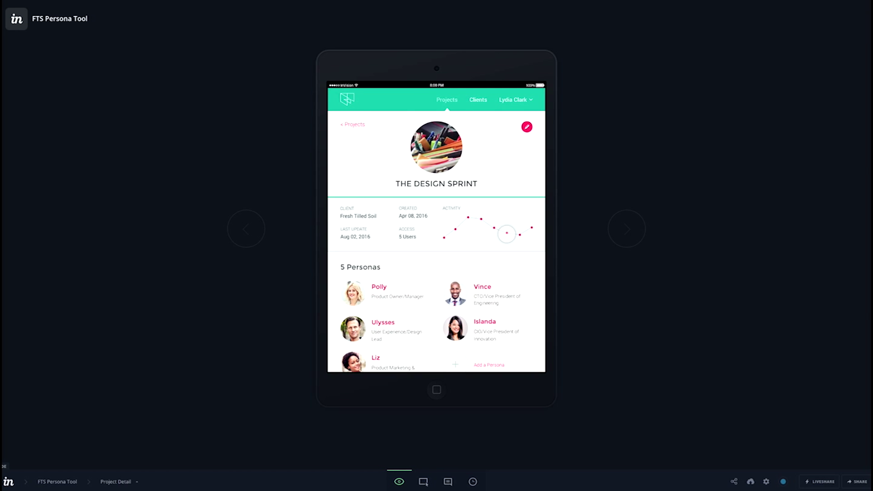
scroll(455, 282, "down", 2)
Add persona Dave through the Add Persona form so Project Detail lists 6 Personas.
left_click(484, 306)
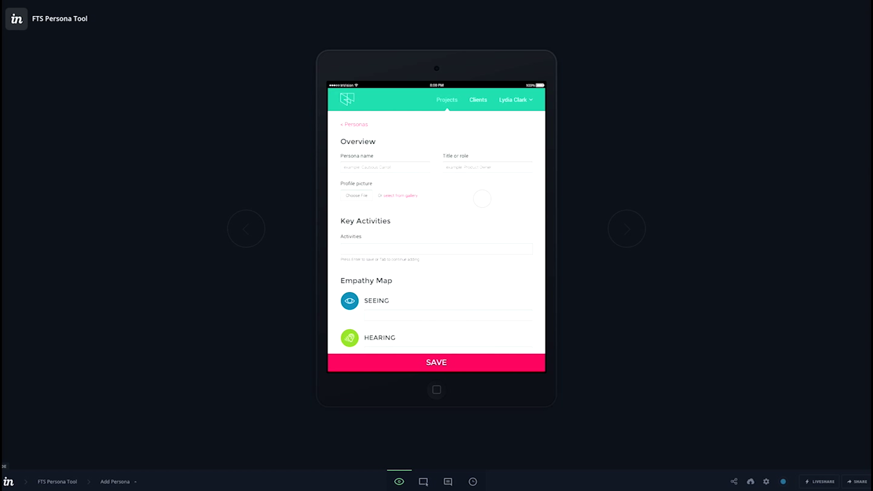
scroll(482, 199, "down", 2)
scroll(503, 230, "down", 2)
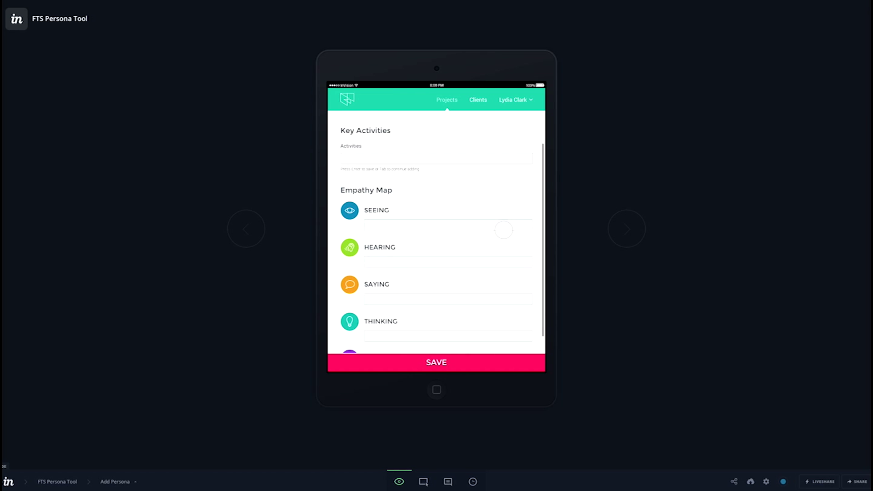
scroll(503, 229, "down", 2)
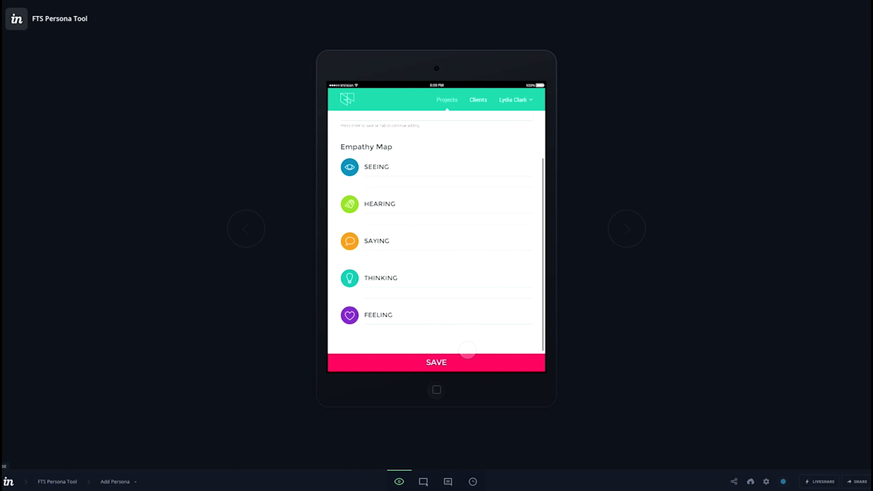
left_click(444, 363)
scroll(418, 304, "down", 1)
scroll(380, 273, "up", 1)
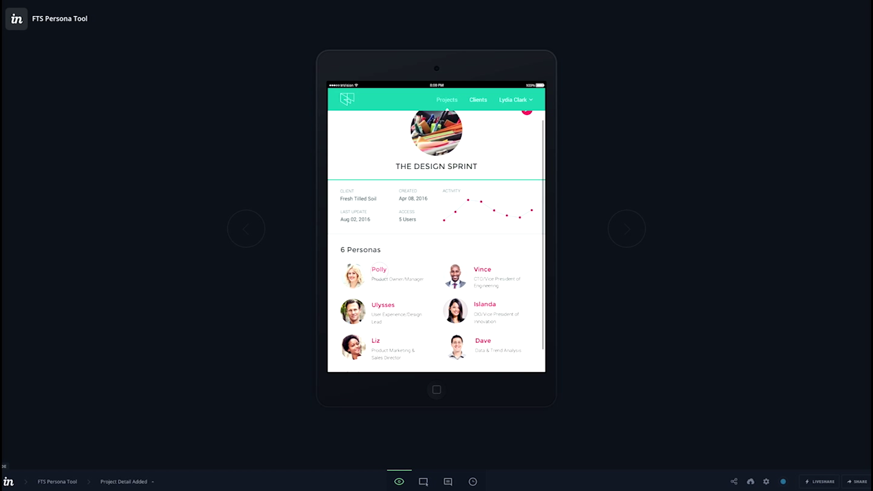
Open Polly's Product Owner/Manager persona and locate its SEEING section.
left_click(379, 271)
scroll(496, 196, "down", 2)
scroll(500, 255, "down", 10)
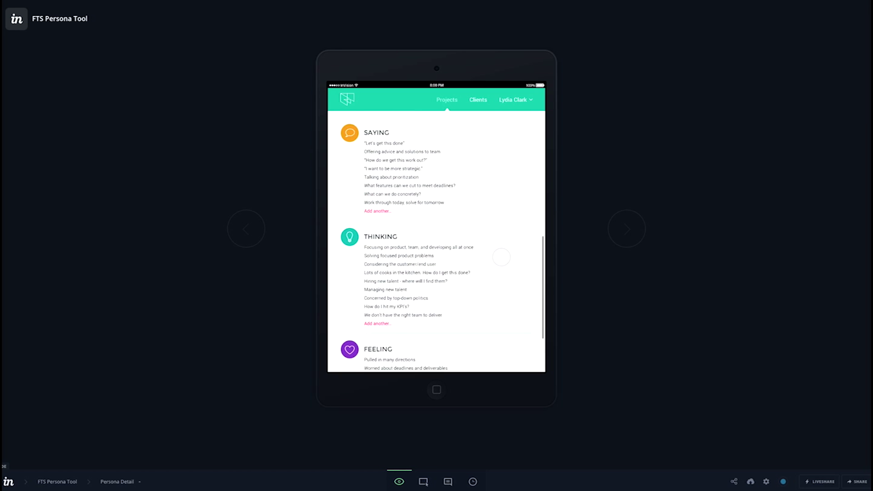
scroll(501, 258, "down", 3)
scroll(501, 257, "up", 3)
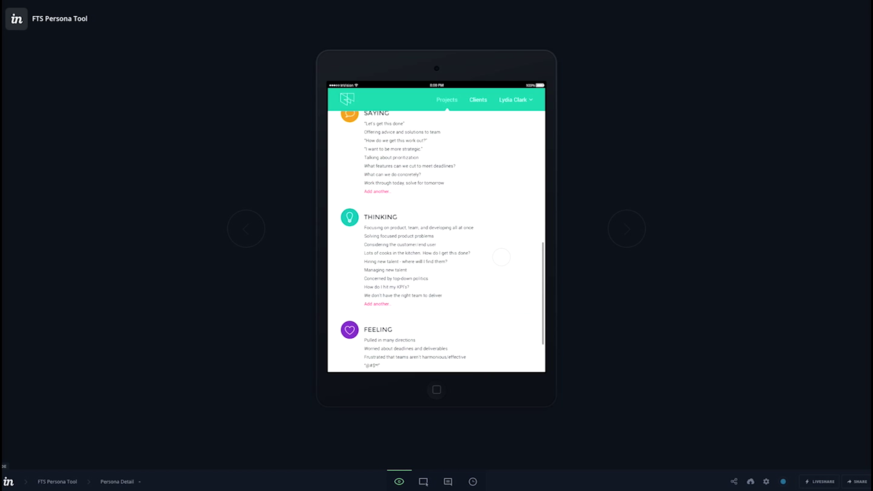
scroll(501, 257, "up", 7)
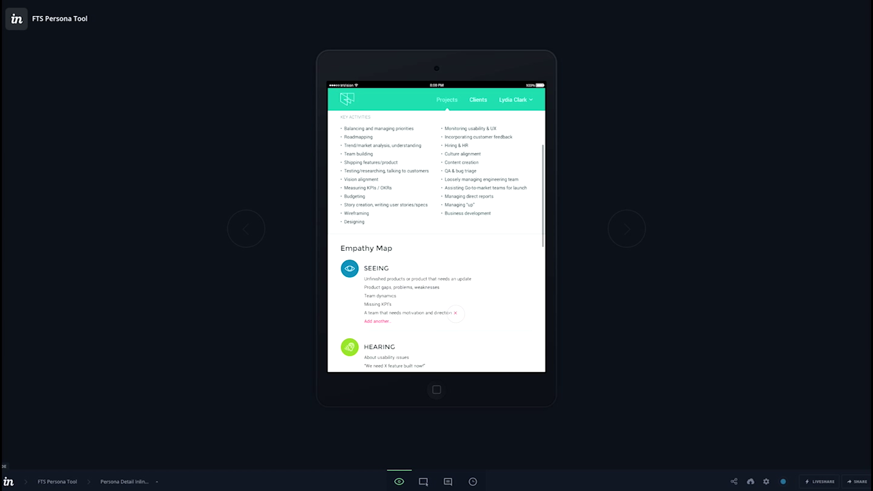
Replace the SEEING motivation and direction line with a close-collaboration entry.
left_click(381, 314)
left_click(382, 315)
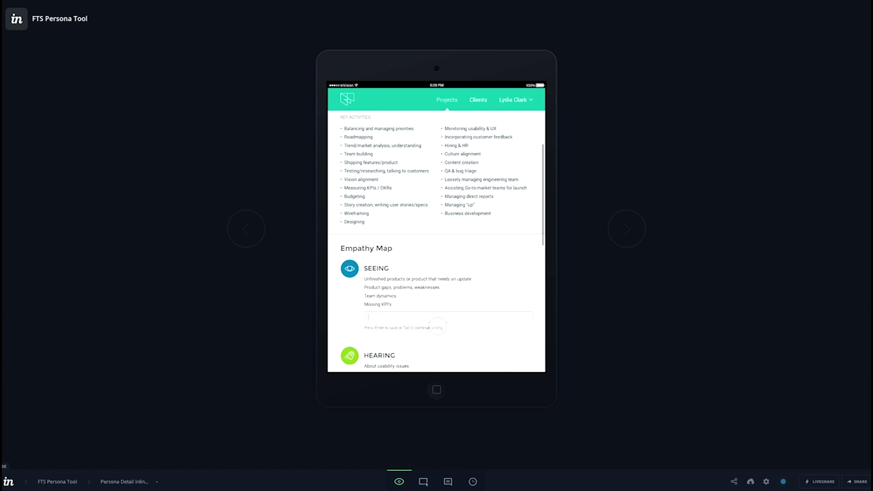
left_click(453, 323)
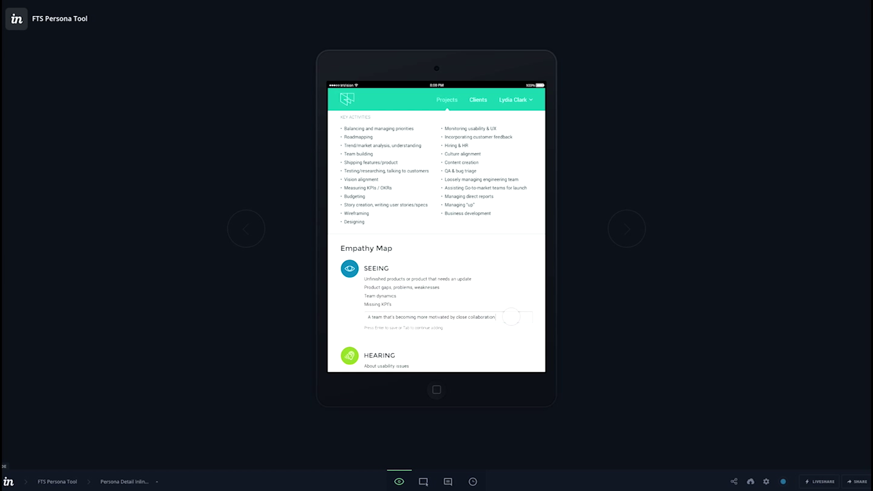
left_click(511, 317)
scroll(512, 312, "down", 3)
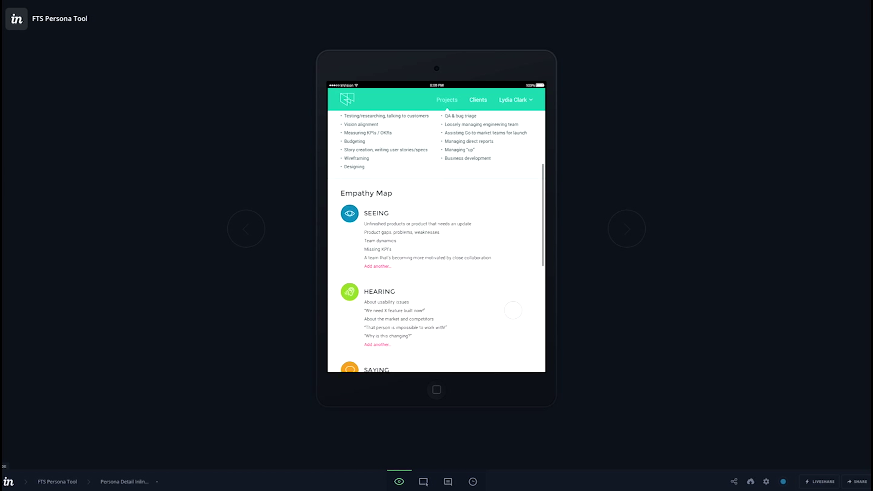
scroll(511, 309, "up", 6)
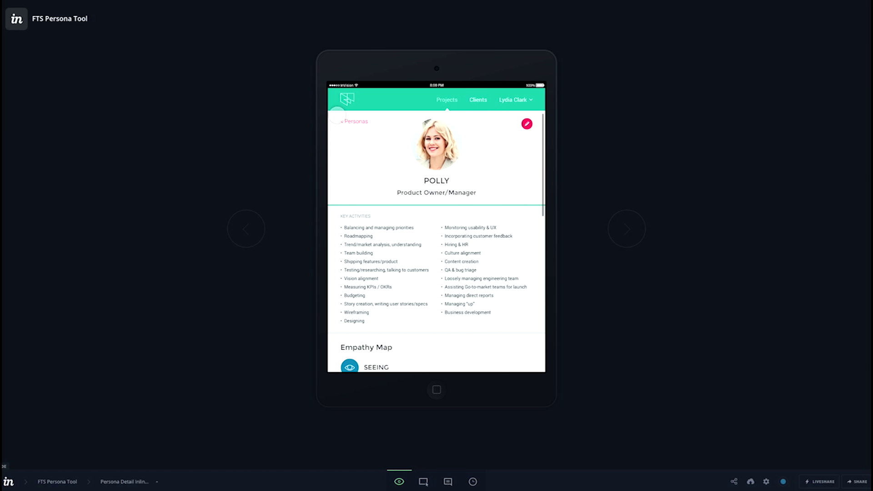
Return to The Design Sprint project page, then go to the Clients list.
left_click(357, 122)
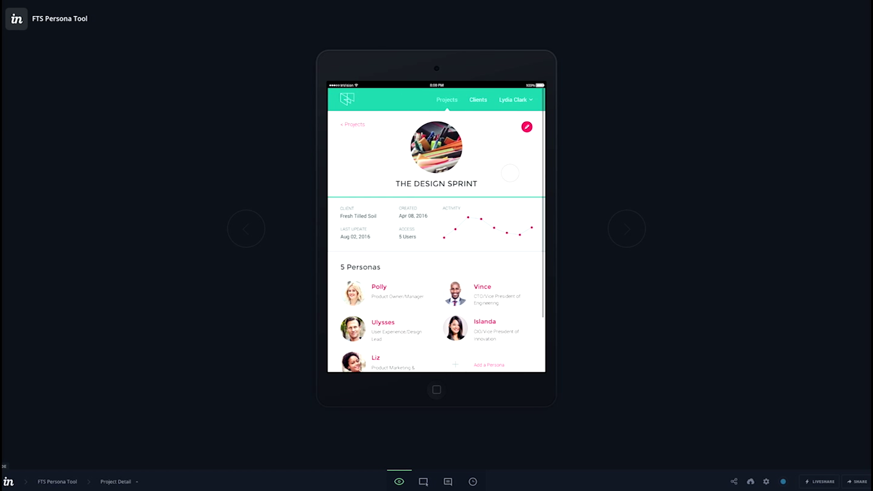
left_click(478, 100)
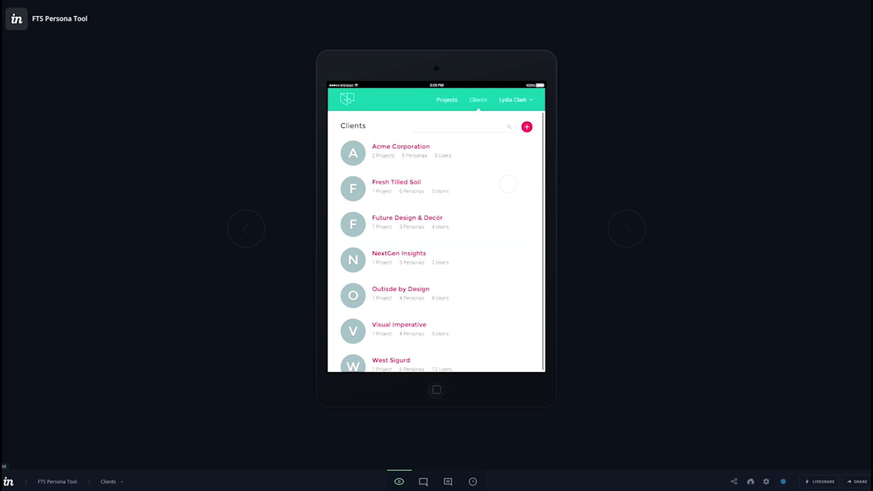
scroll(507, 181, "down", 2)
scroll(506, 181, "up", 2)
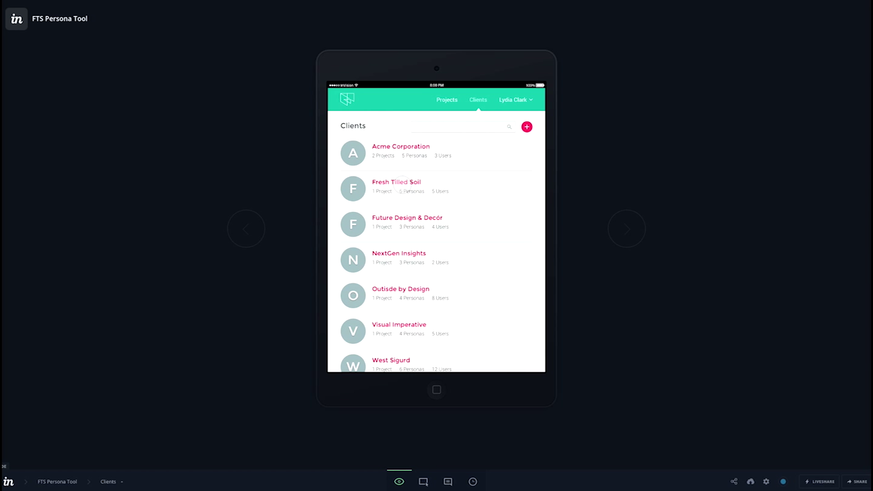
Open the Fresh Tilled Soil client page and sign out from the account menu.
left_click(402, 182)
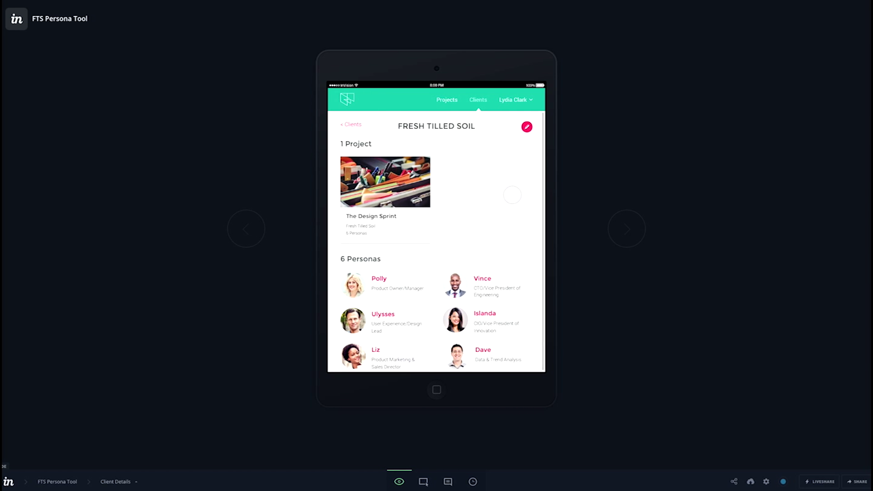
scroll(513, 194, "down", 1)
scroll(512, 194, "up", 1)
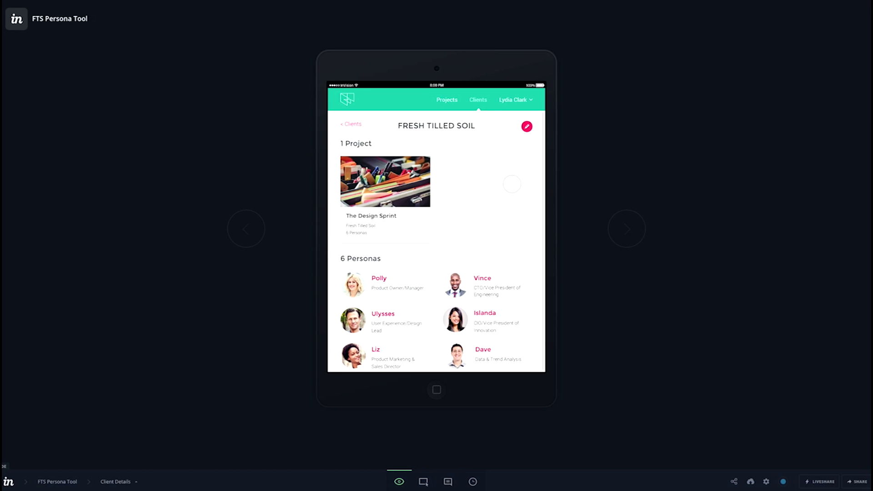
left_click(520, 100)
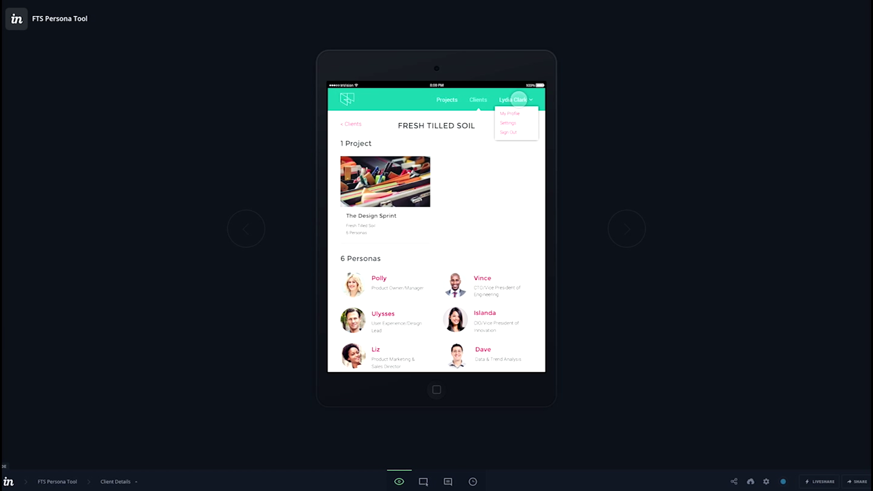
left_click(509, 132)
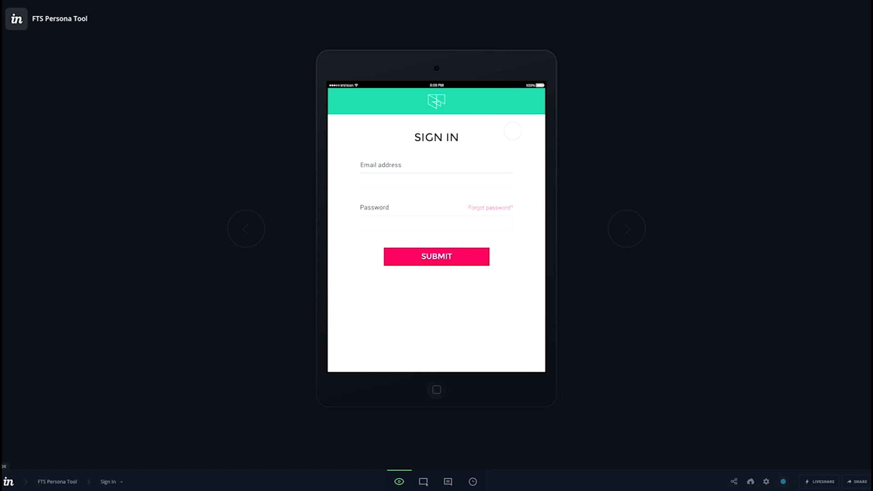